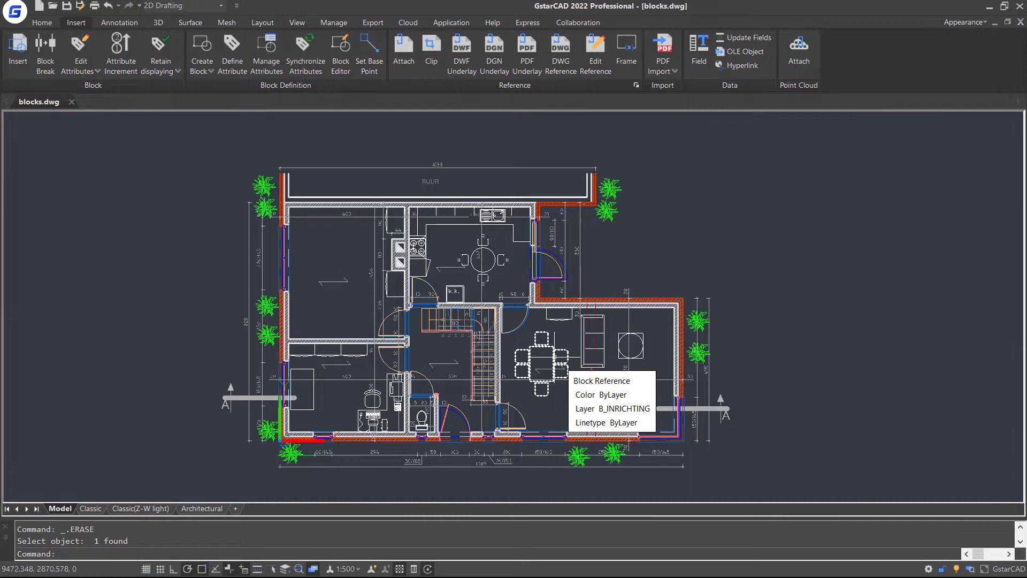
Make B_INRICHTING the current layer.
{"action": "left_click", "coordinate": [39, 23]}
{"action": "left_click", "coordinate": [469, 65]}
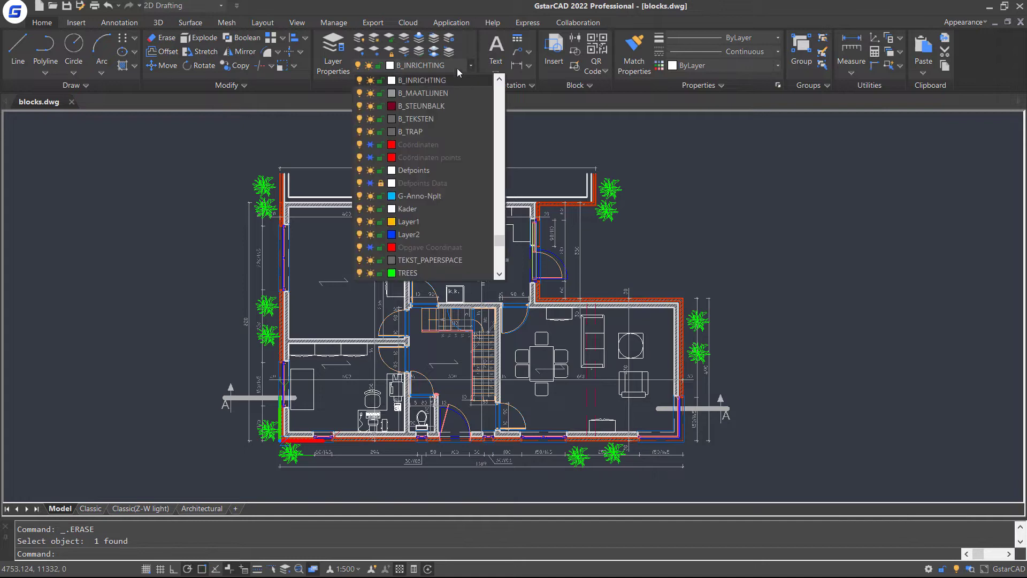
{"action": "left_click", "coordinate": [433, 81]}
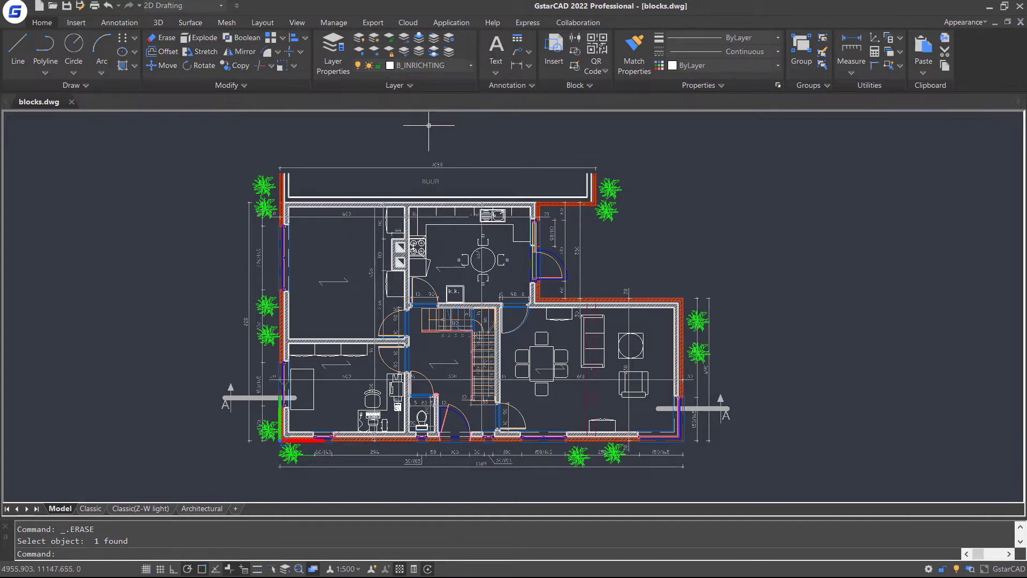
Start the Insert command and choose the TV-Wide block as the block to insert.
{"action": "left_click", "coordinate": [76, 22]}
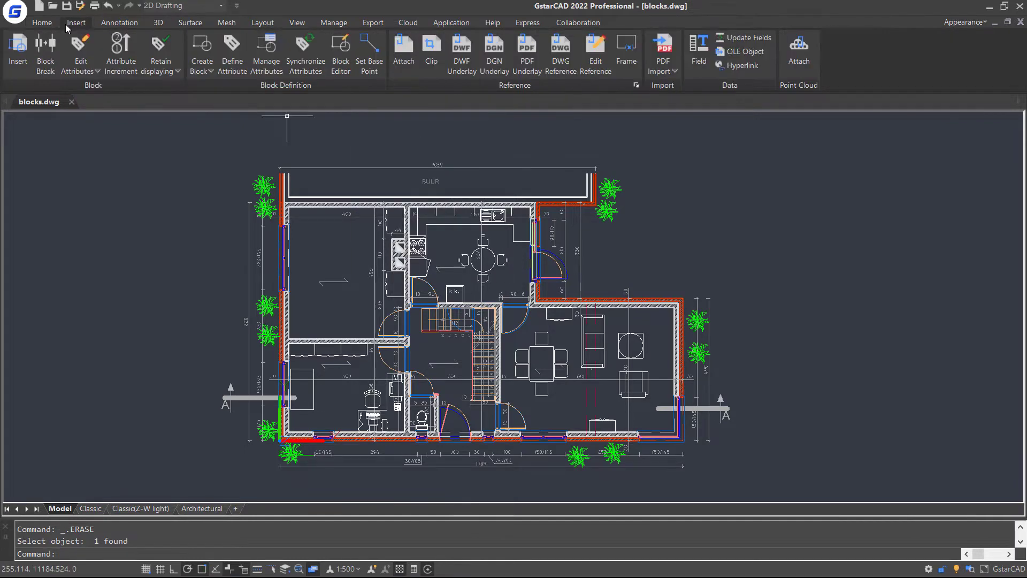
{"action": "left_click", "coordinate": [21, 71]}
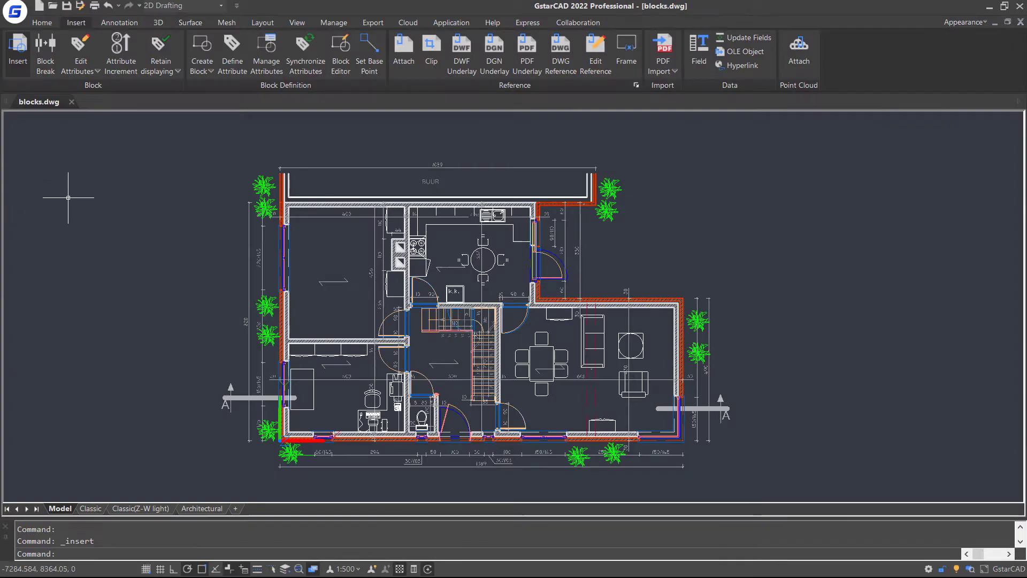
{"action": "type", "text": "inse"}
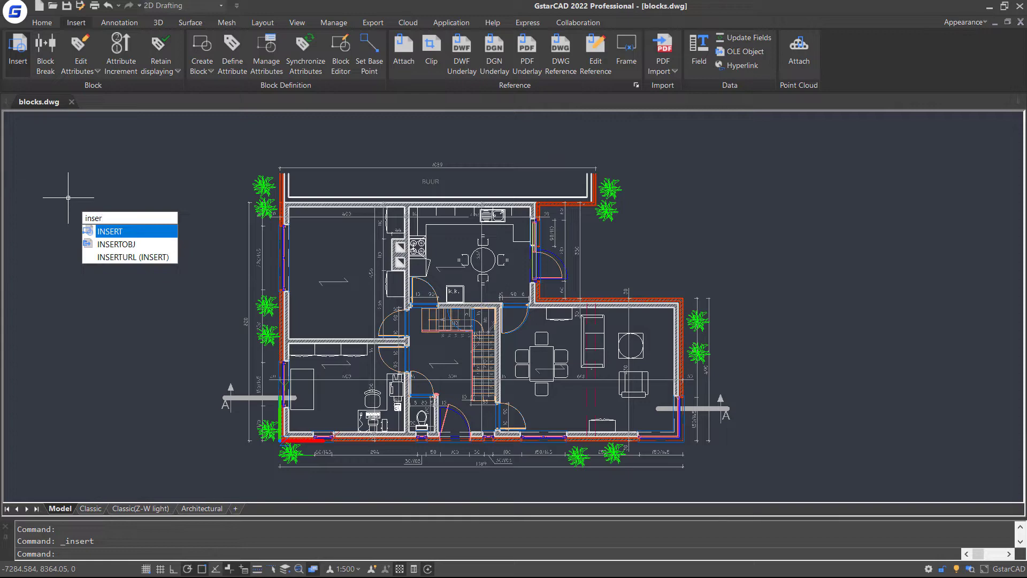
{"action": "type", "text": "r"}
{"action": "key", "text": "Return"}
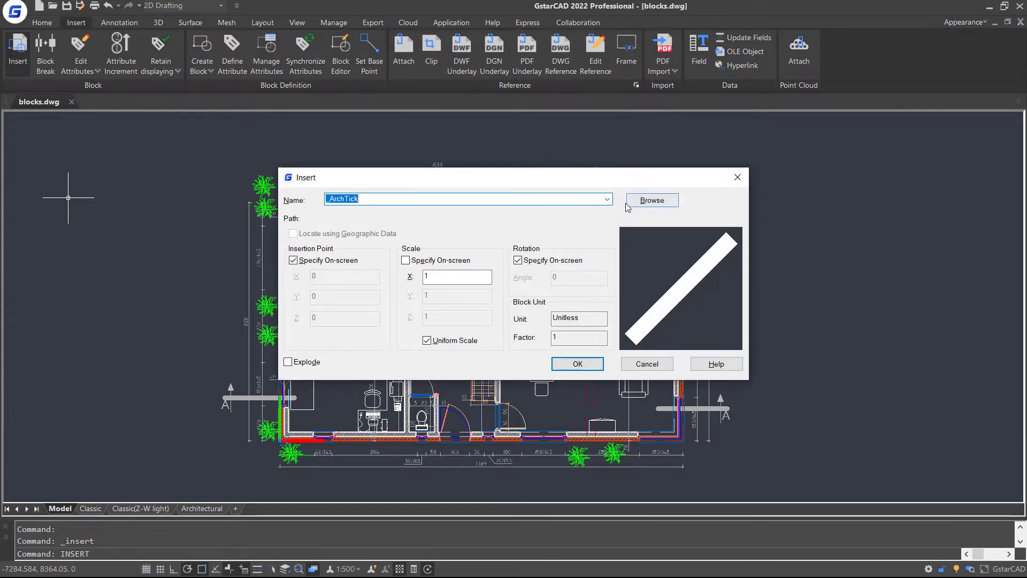
{"action": "left_click", "coordinate": [608, 199]}
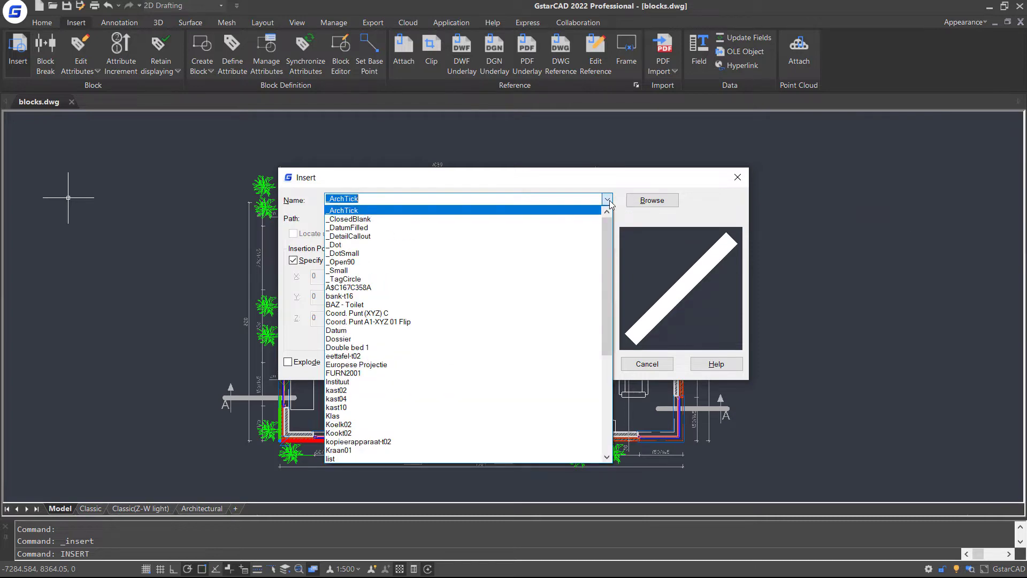
{"action": "scroll", "coordinate": [560, 281], "scroll_direction": "down", "scroll_amount": 4}
{"action": "scroll", "coordinate": [560, 281], "scroll_direction": "down", "scroll_amount": 2}
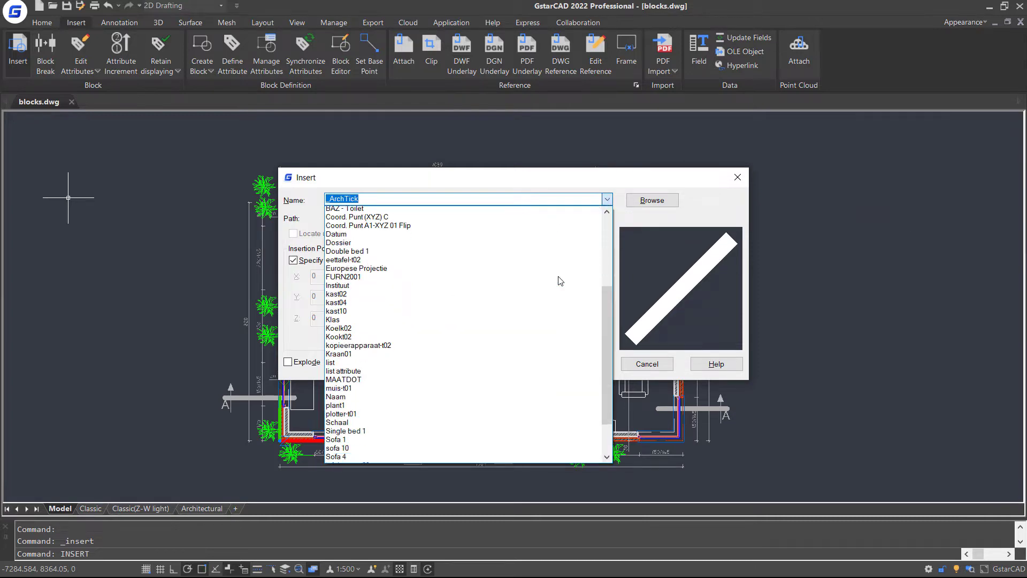
{"action": "scroll", "coordinate": [559, 280], "scroll_direction": "up", "scroll_amount": 2}
{"action": "scroll", "coordinate": [558, 280], "scroll_direction": "down", "scroll_amount": 5}
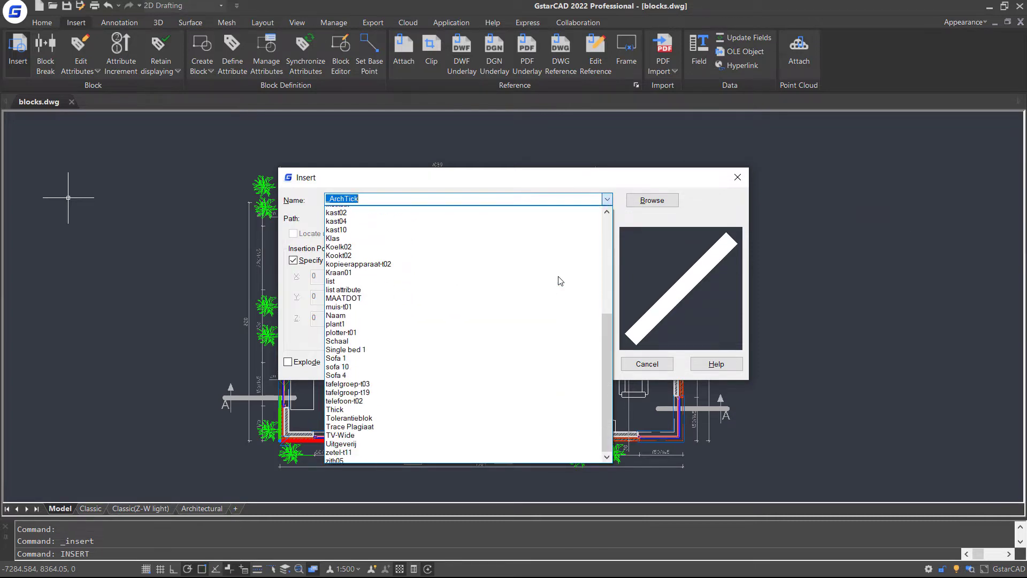
{"action": "left_click", "coordinate": [459, 437]}
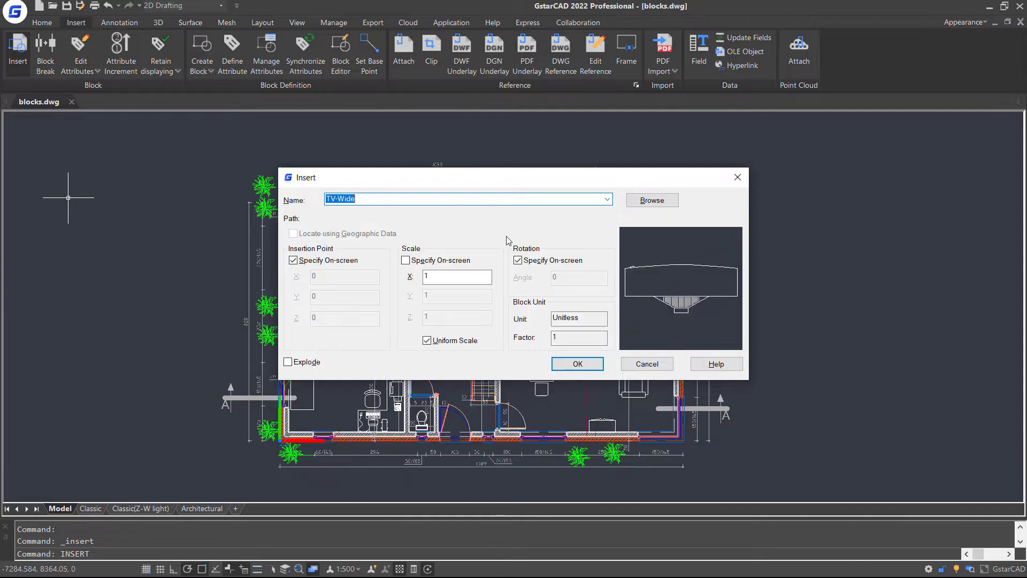
Set the TV-Wide block's uniform scale to 28, with its insertion point specified on-screen.
{"action": "left_click", "coordinate": [293, 260]}
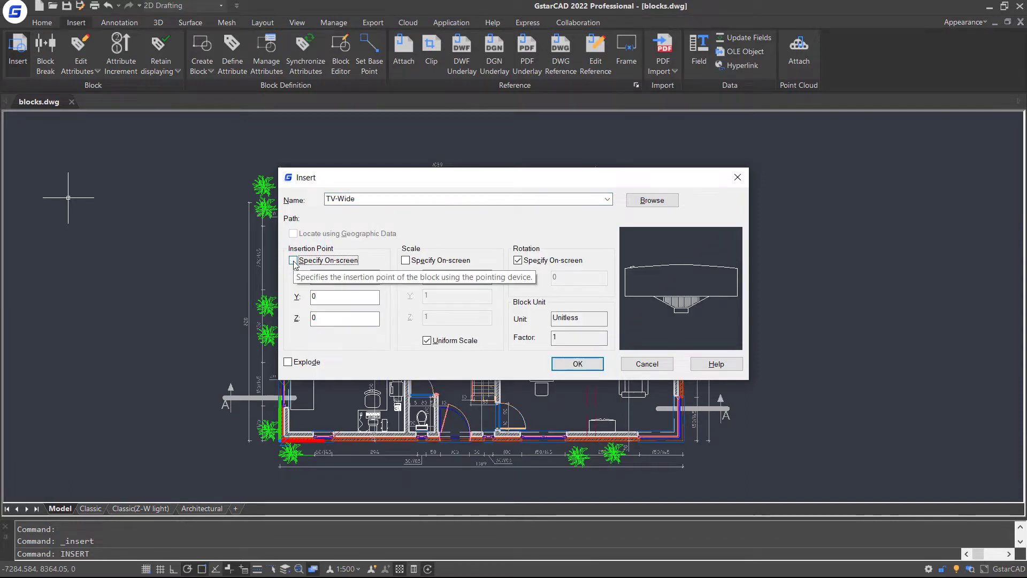
{"action": "left_click", "coordinate": [348, 280]}
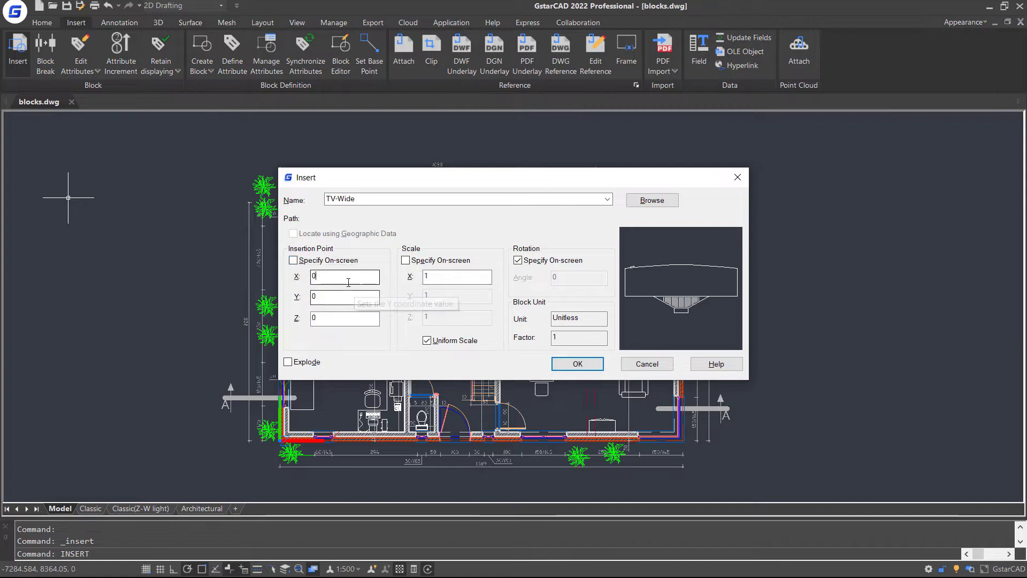
{"action": "left_click", "coordinate": [293, 261]}
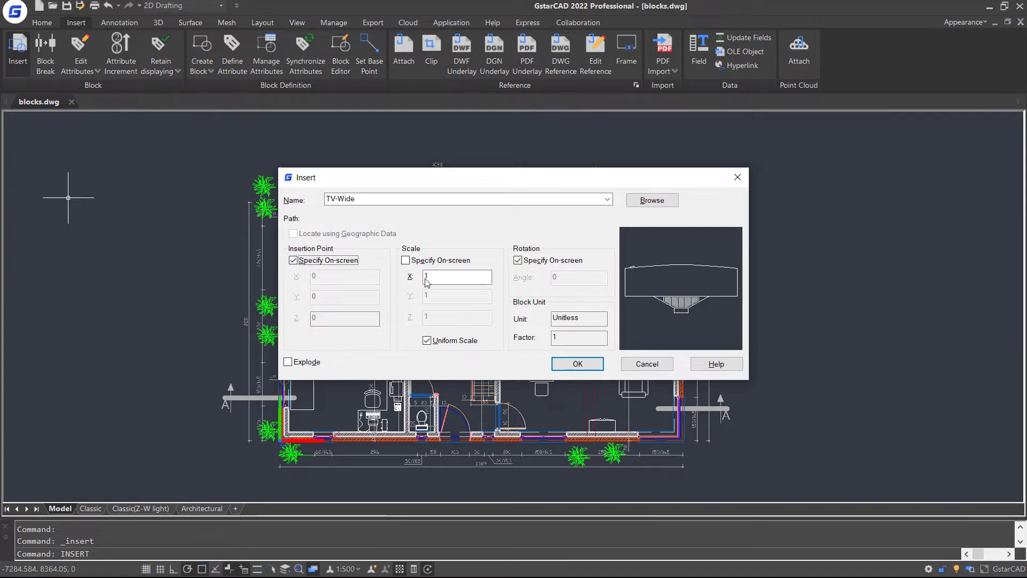
{"action": "double_click", "coordinate": [457, 276]}
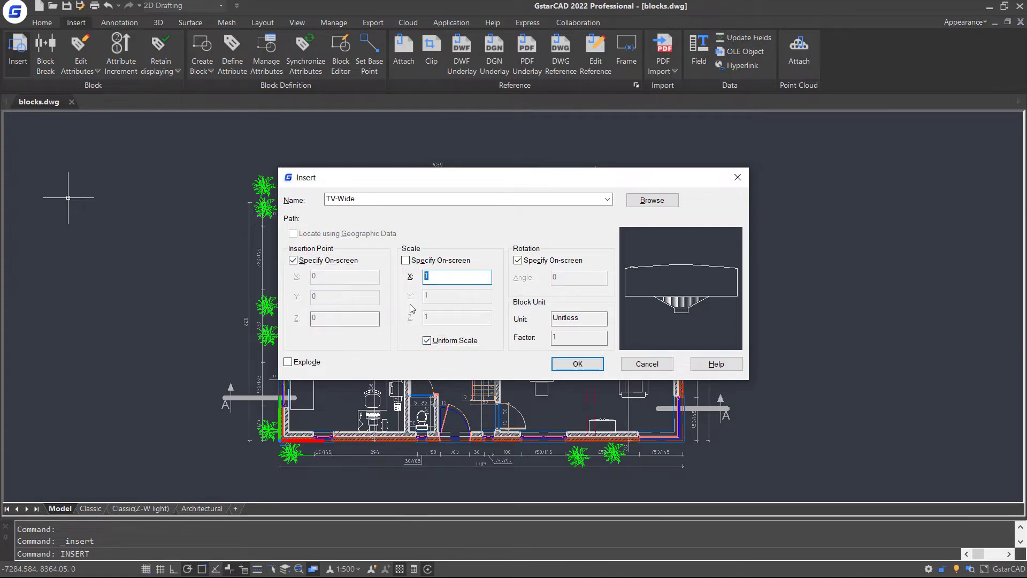
{"action": "type", "text": "28"}
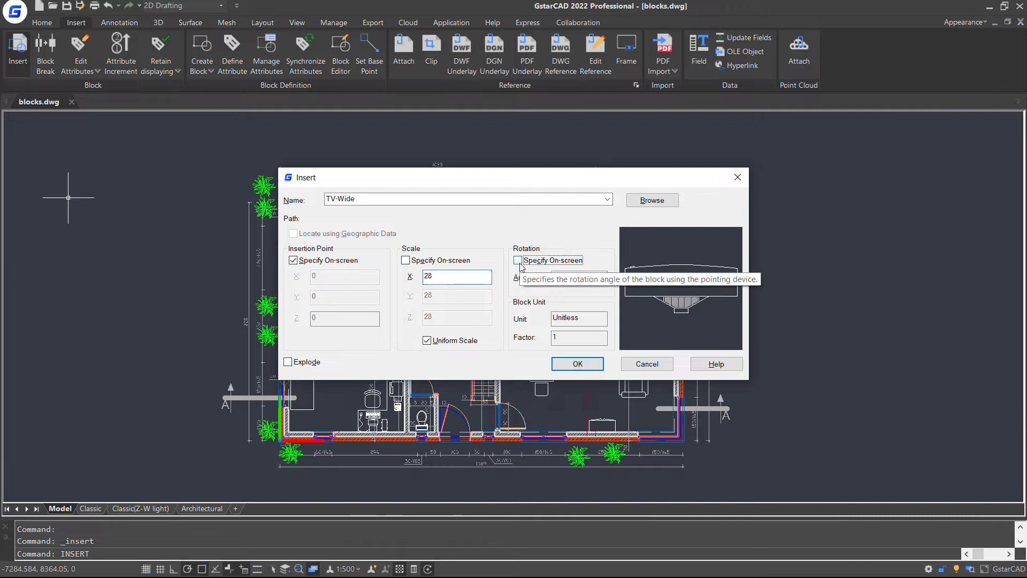
Place the TV-Wide block in the empty area right of the floor plan, rotated 135 degrees.
{"action": "left_click", "coordinate": [591, 364]}
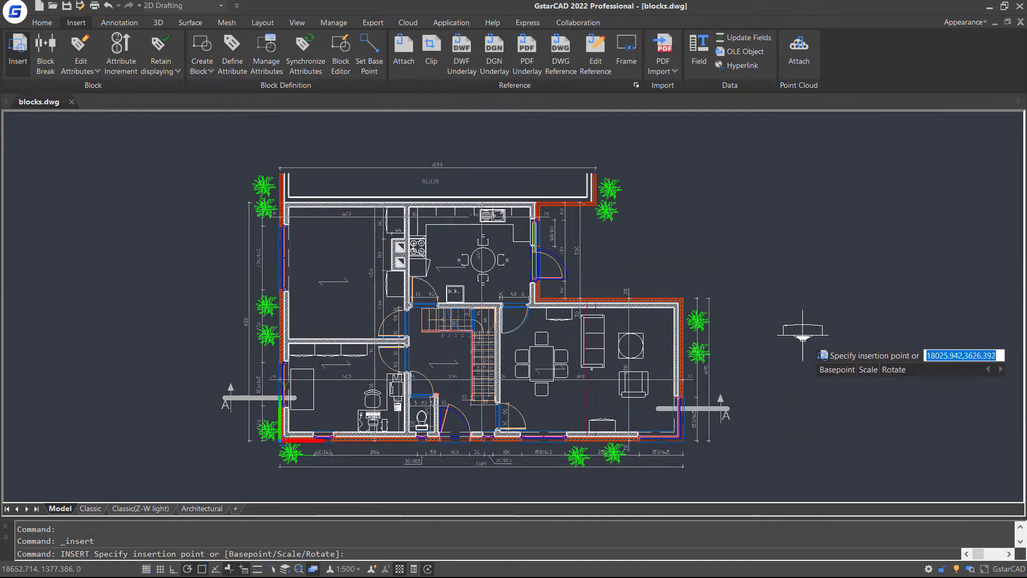
{"action": "left_click", "coordinate": [786, 329]}
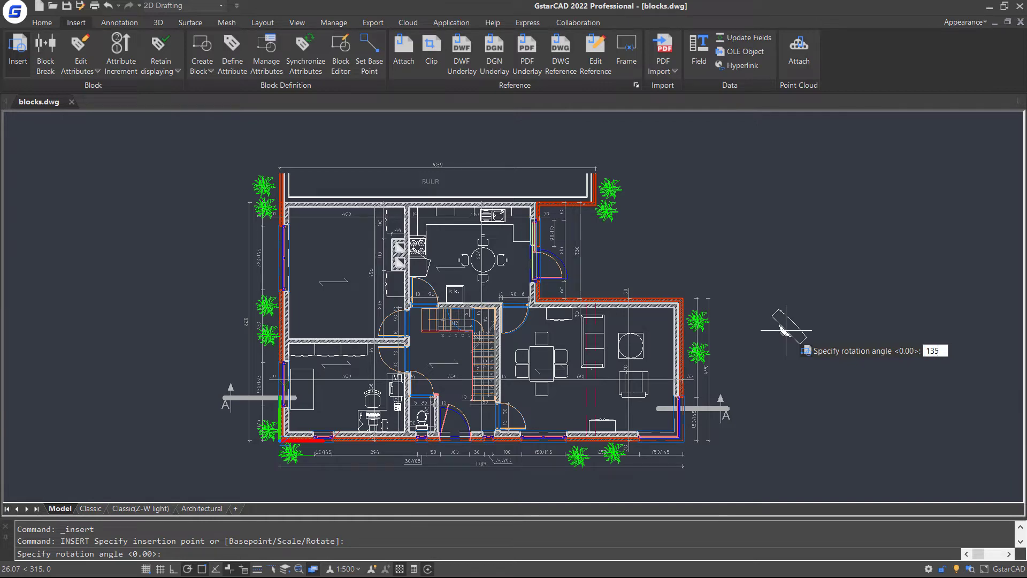
{"action": "key", "text": "Return"}
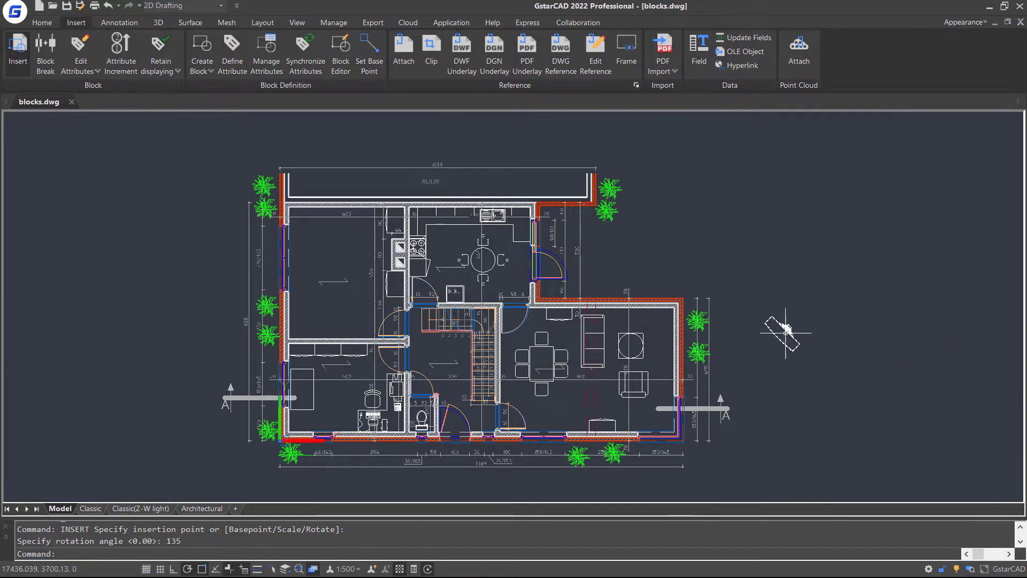
Move the TV block by its grip into the living room's upper-right corner.
{"action": "scroll", "coordinate": [792, 311], "scroll_direction": "up", "scroll_amount": 4}
{"action": "left_click", "coordinate": [793, 310]}
{"action": "left_click", "coordinate": [793, 310]}
{"action": "left_click", "coordinate": [465, 291]}
{"action": "key", "text": "Escape"}
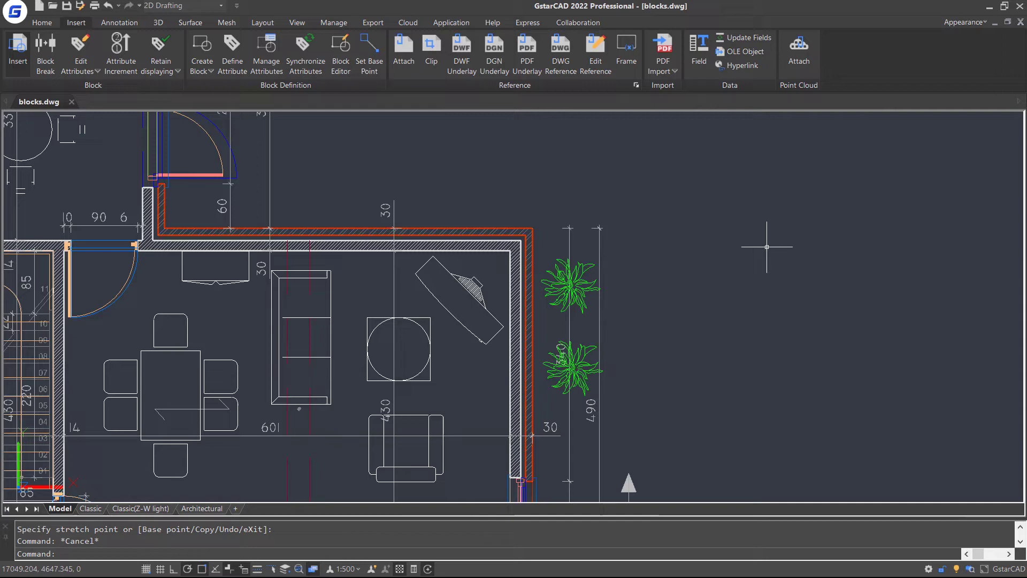
Start another block insertion and load plotter-t01.dwg from the Blocks folder as its source.
{"action": "scroll", "coordinate": [762, 235], "scroll_direction": "down", "scroll_amount": 5}
{"action": "middle_click_drag", "start_coordinate": [757, 225], "coordinate": [784, 265]}
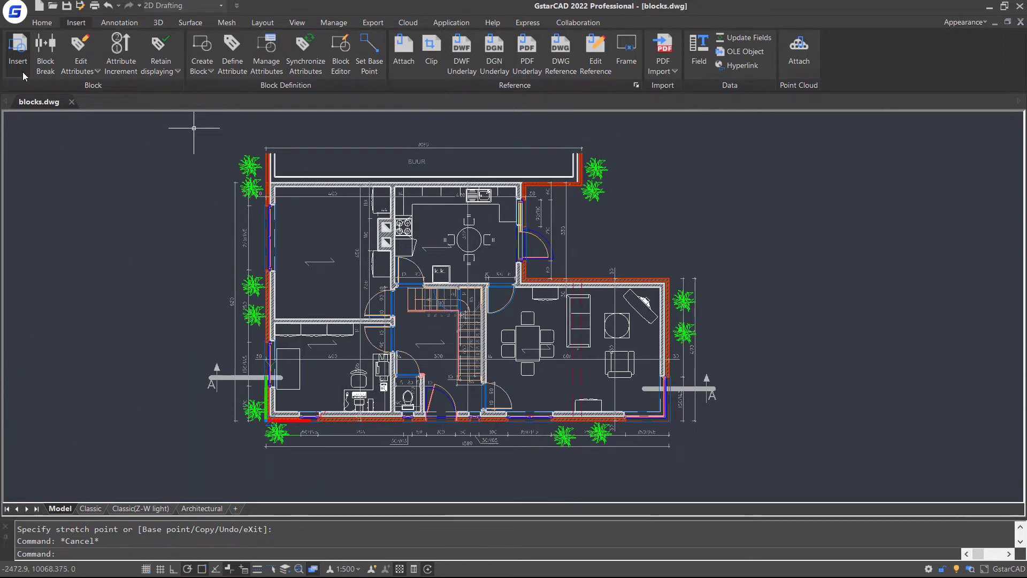
{"action": "left_click", "coordinate": [17, 53]}
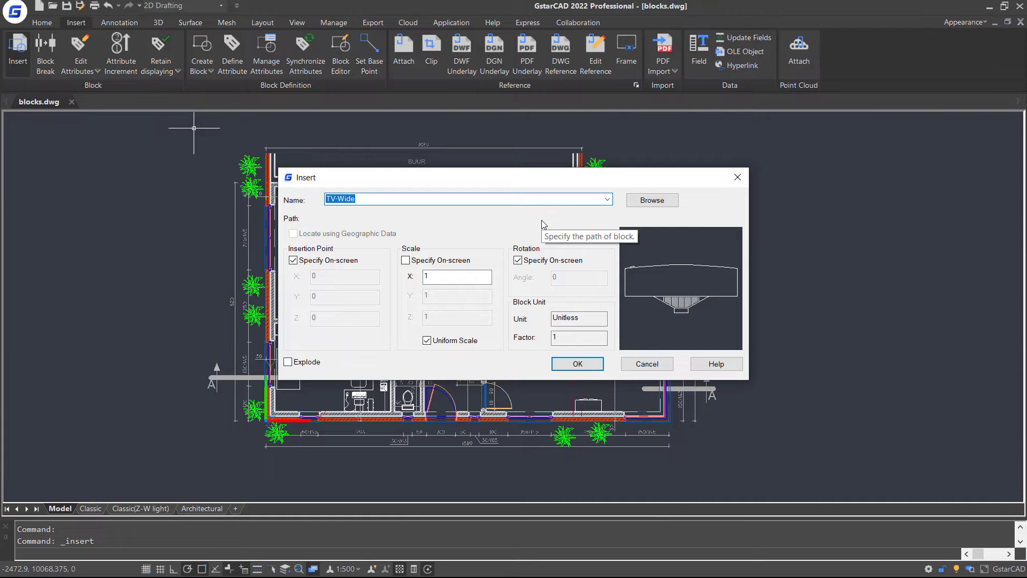
{"action": "left_click", "coordinate": [652, 201]}
{"action": "double_click", "coordinate": [399, 191]}
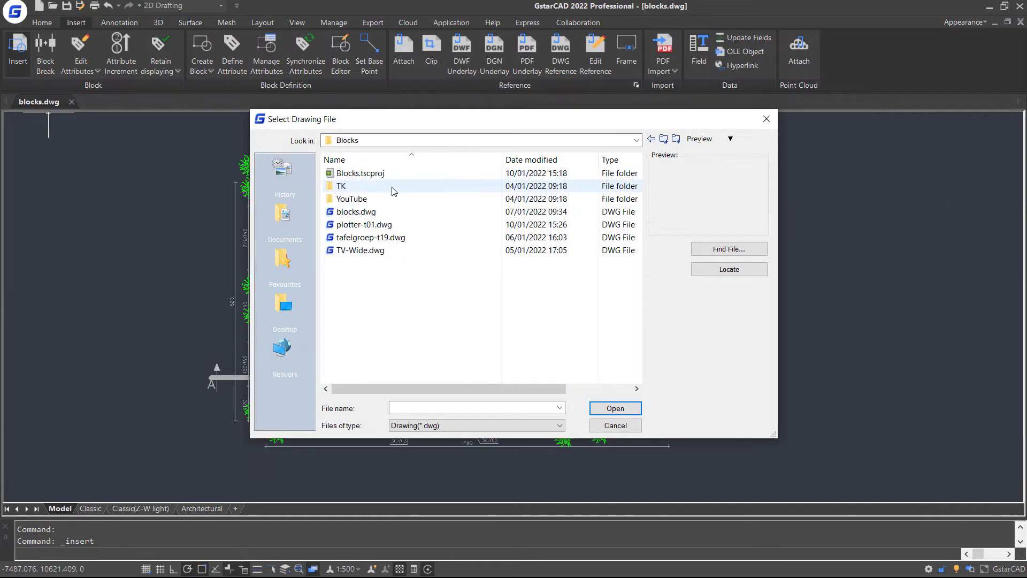
{"action": "left_click", "coordinate": [410, 225]}
{"action": "left_click", "coordinate": [632, 410]}
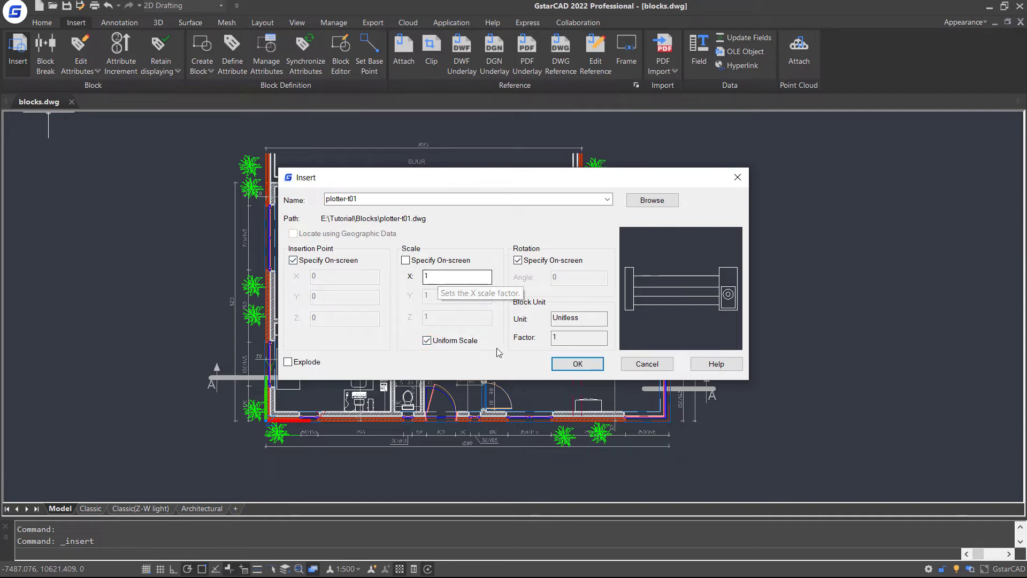
Place the plotter block at scale 1 with a fixed 0 rotation angle in the office's lower-left corner.
{"action": "left_click", "coordinate": [540, 261]}
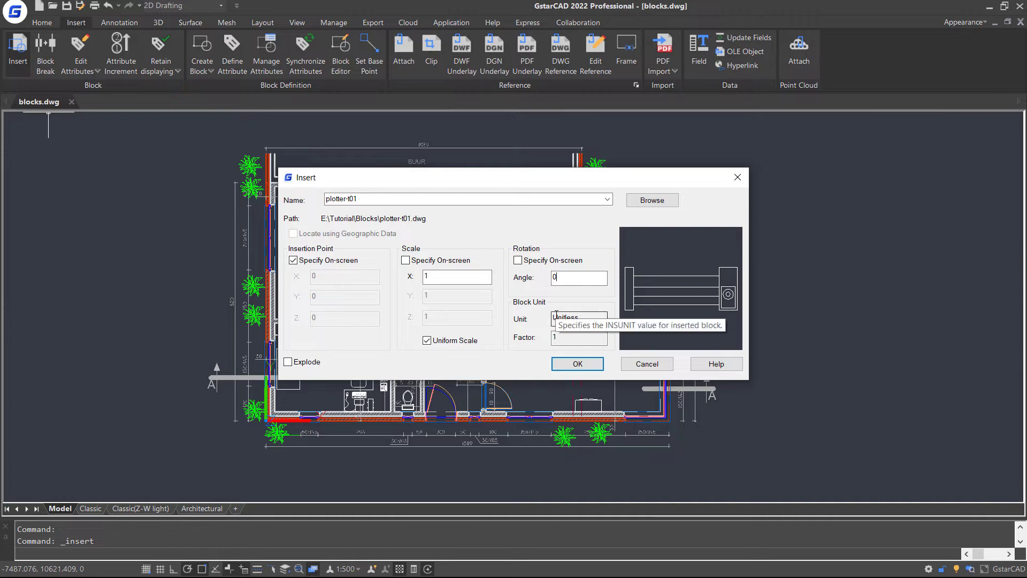
{"action": "left_click", "coordinate": [574, 364]}
{"action": "left_click", "coordinate": [476, 313]}
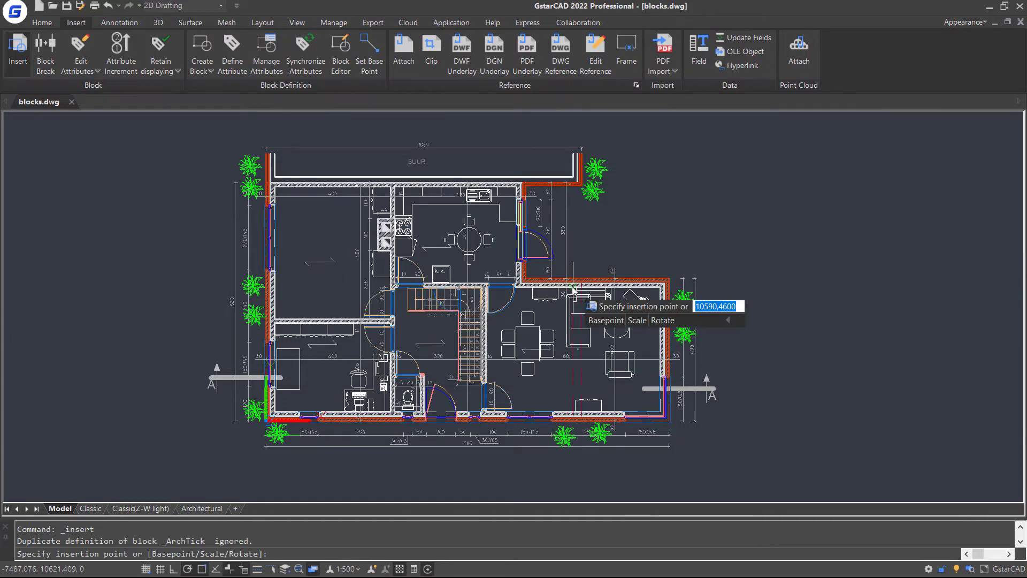
{"action": "scroll", "coordinate": [512, 369], "scroll_direction": "up", "scroll_amount": 5}
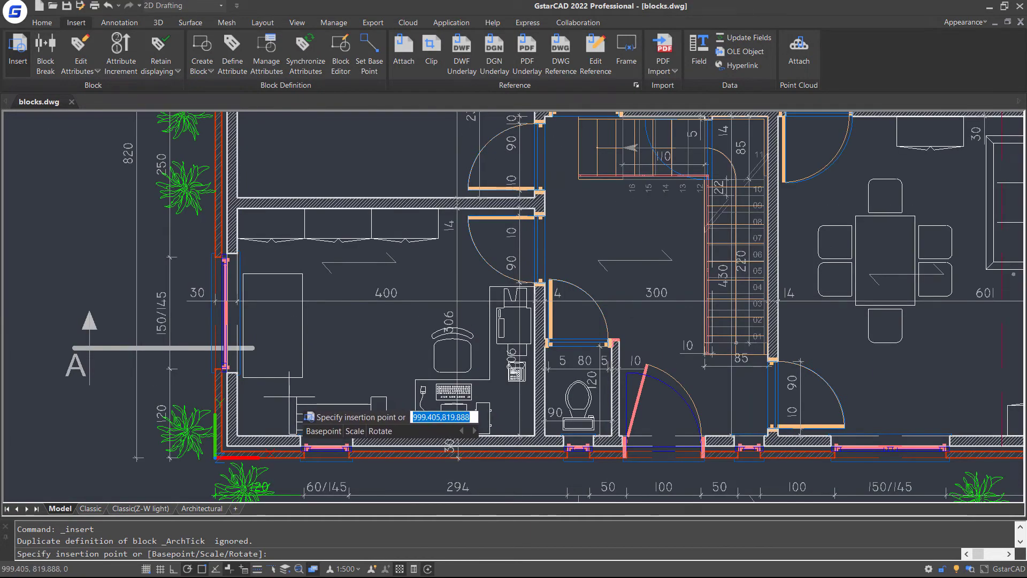
{"action": "left_click", "coordinate": [289, 397]}
{"action": "scroll", "coordinate": [364, 370], "scroll_direction": "down", "scroll_amount": 5}
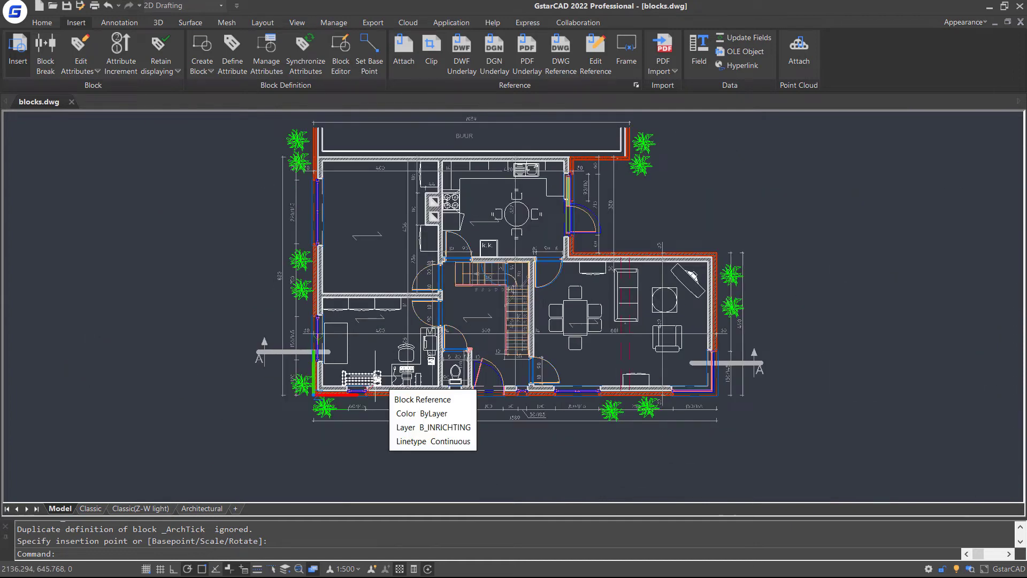
{"action": "middle_click_drag", "start_coordinate": [357, 380], "coordinate": [354, 393]}
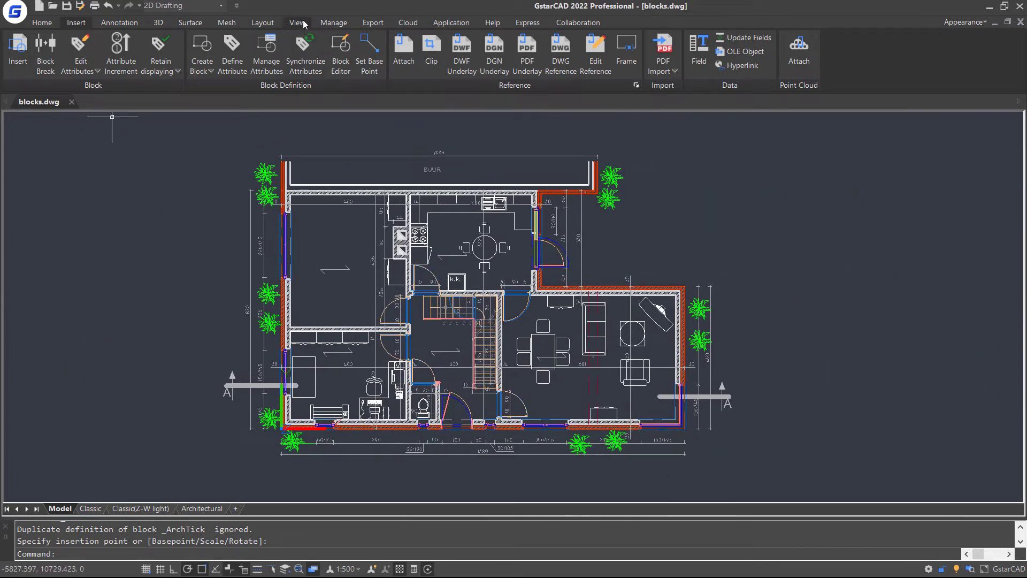
Open the DesignCenter, dock it on the other side of the drawing, and expand the Tutorial folder's Blocks subfolder.
{"action": "left_click", "coordinate": [300, 24]}
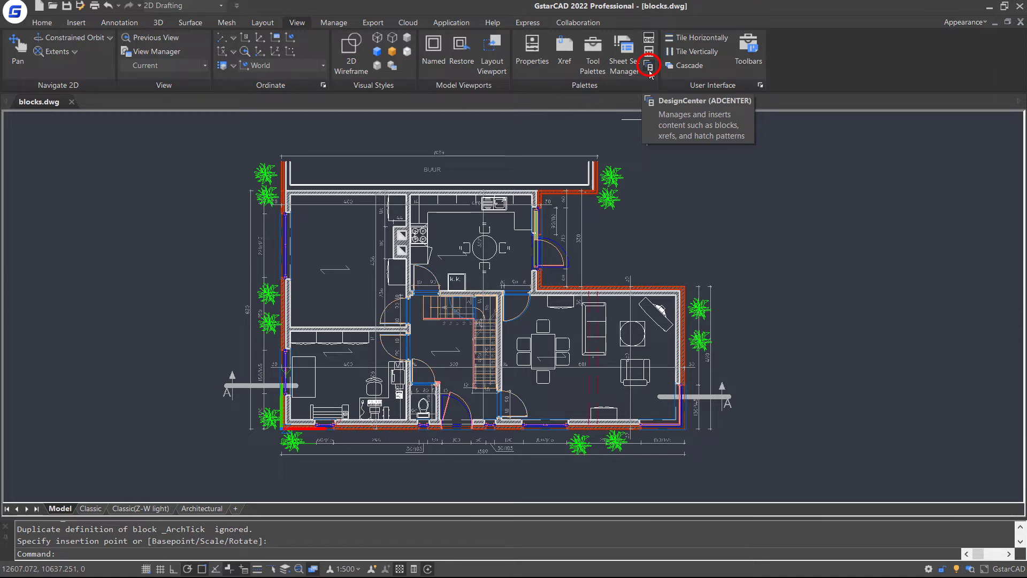
{"action": "left_click", "coordinate": [649, 66]}
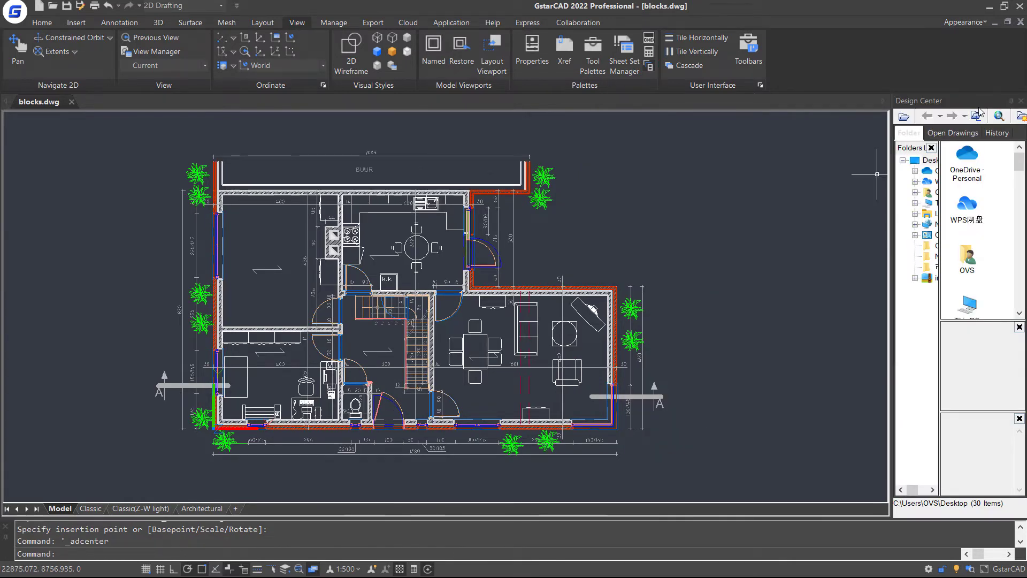
{"action": "left_click_drag", "start_coordinate": [978, 97], "coordinate": [92, 293]}
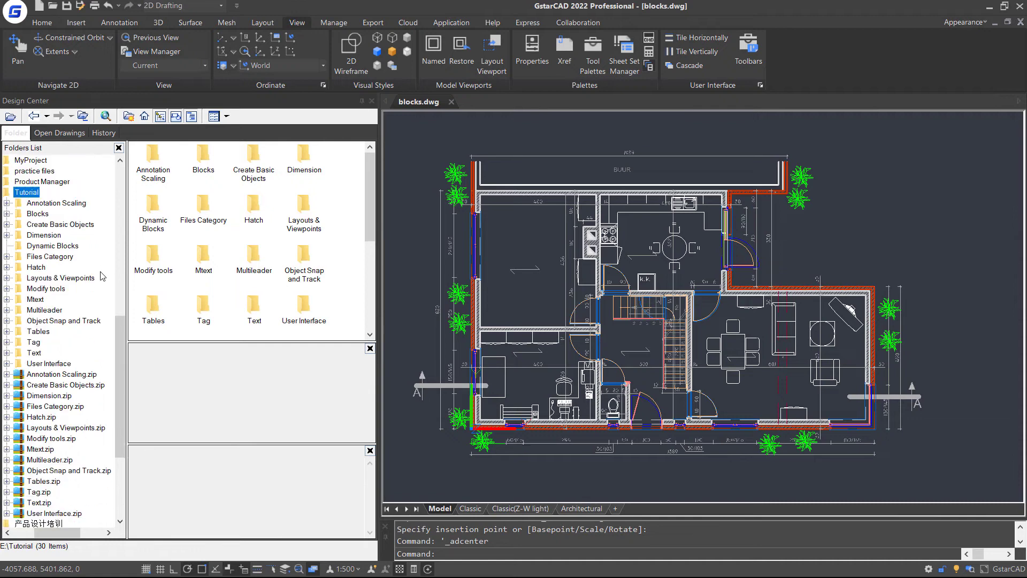
{"action": "left_click", "coordinate": [37, 214]}
{"action": "left_click", "coordinate": [7, 214]}
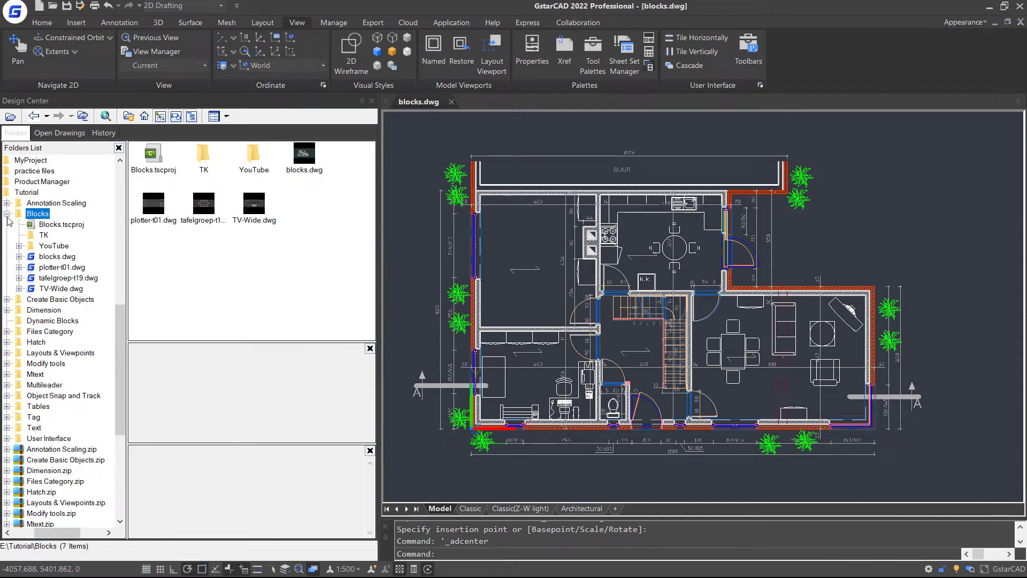
Insert tafelgroep-t19.dwg from the DesignCenter into the drawing, accepting the default X and Y scale factors.
{"action": "left_click", "coordinate": [209, 209]}
{"action": "mouse_move", "coordinate": [209, 210]}
{"action": "left_mouse_down"}
{"action": "mouse_move", "coordinate": [385, 270]}
{"action": "mouse_move", "coordinate": [477, 273]}
{"action": "left_mouse_up"}
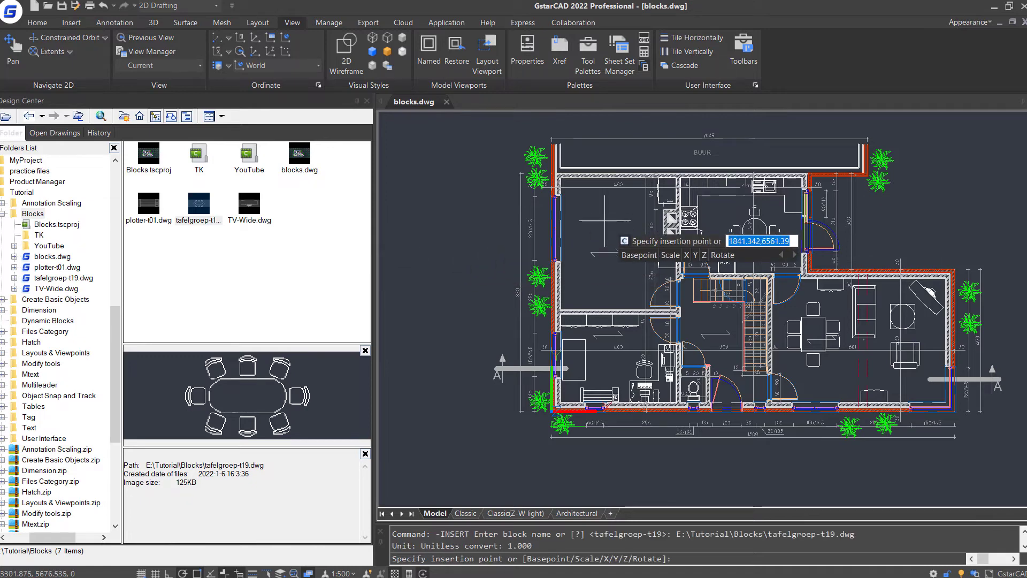
{"action": "left_click", "coordinate": [535, 221]}
{"action": "key", "text": "Return"}
{"action": "key", "text": "Return"}
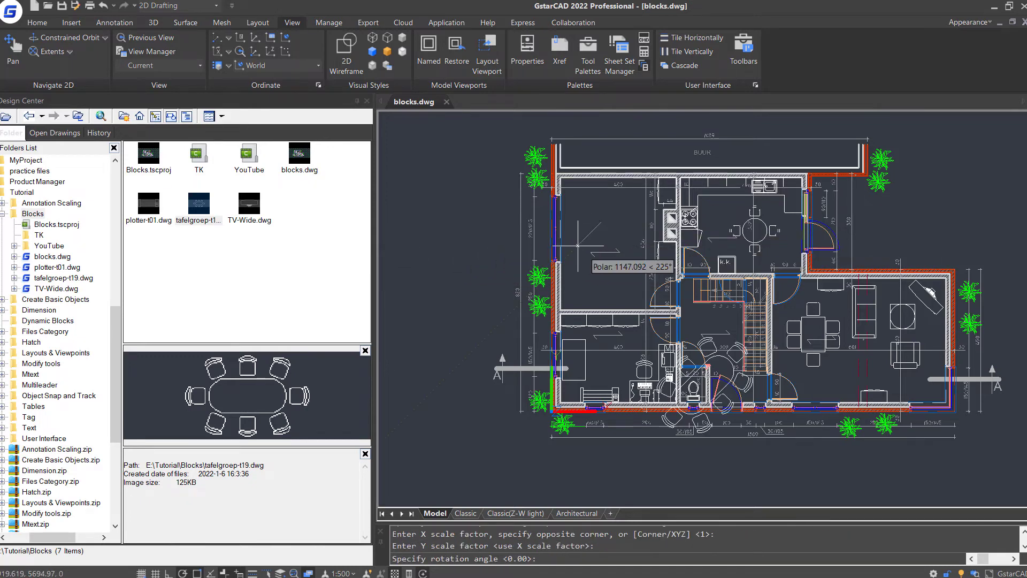
Place the pending dining table block outside the floor plan, beyond its upper-left corner, and erase it.
{"action": "scroll", "coordinate": [661, 202], "scroll_direction": "down", "scroll_amount": 2}
{"action": "left_click", "coordinate": [512, 171]}
{"action": "left_click", "coordinate": [512, 172]}
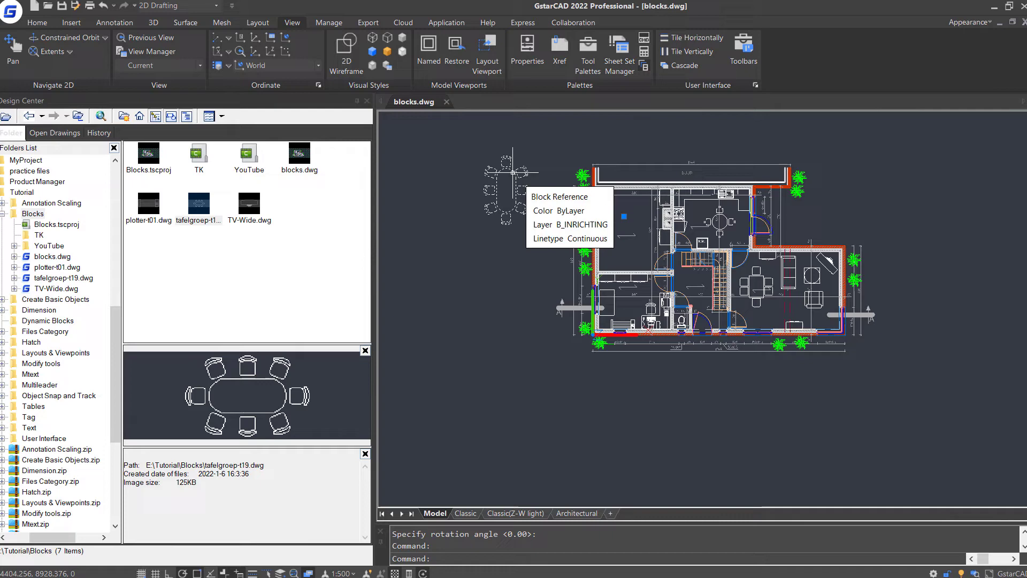
{"action": "key", "text": "Delete"}
Insert tafelgroep-t19.dwg as a block at uniform scale 1, oriented vertically in the upper-left room, and close the DesignCenter.
{"action": "left_click", "coordinate": [199, 206]}
{"action": "right_click", "coordinate": [201, 204]}
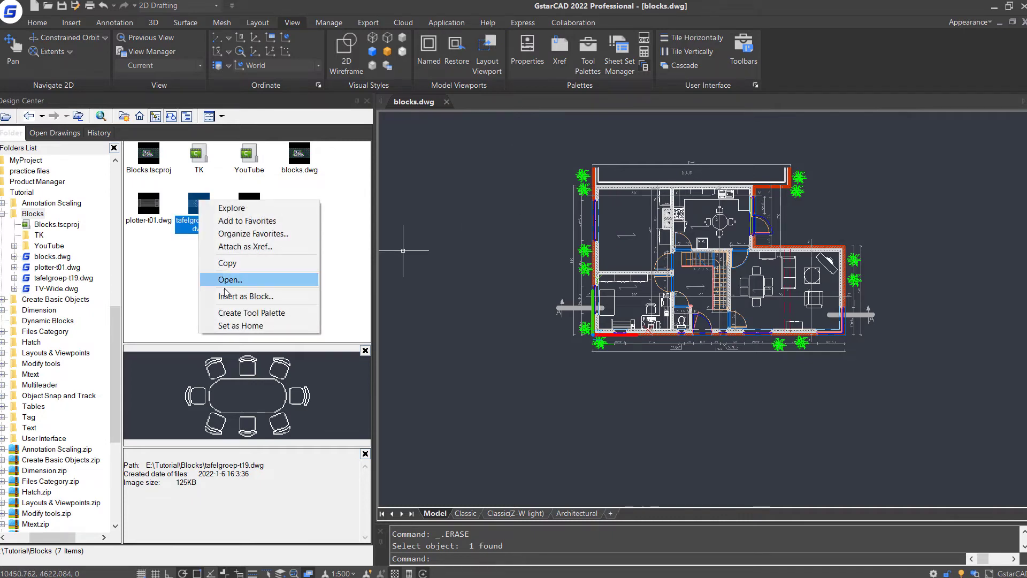
{"action": "left_click", "coordinate": [235, 296]}
{"action": "double_click", "coordinate": [561, 277]}
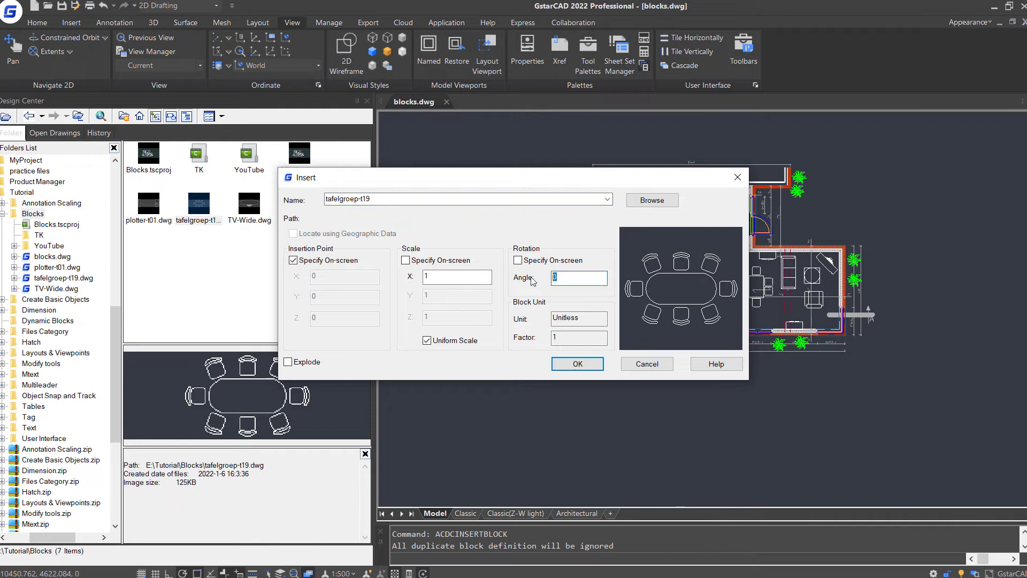
{"action": "left_click", "coordinate": [578, 364]}
{"action": "left_click", "coordinate": [465, 269]}
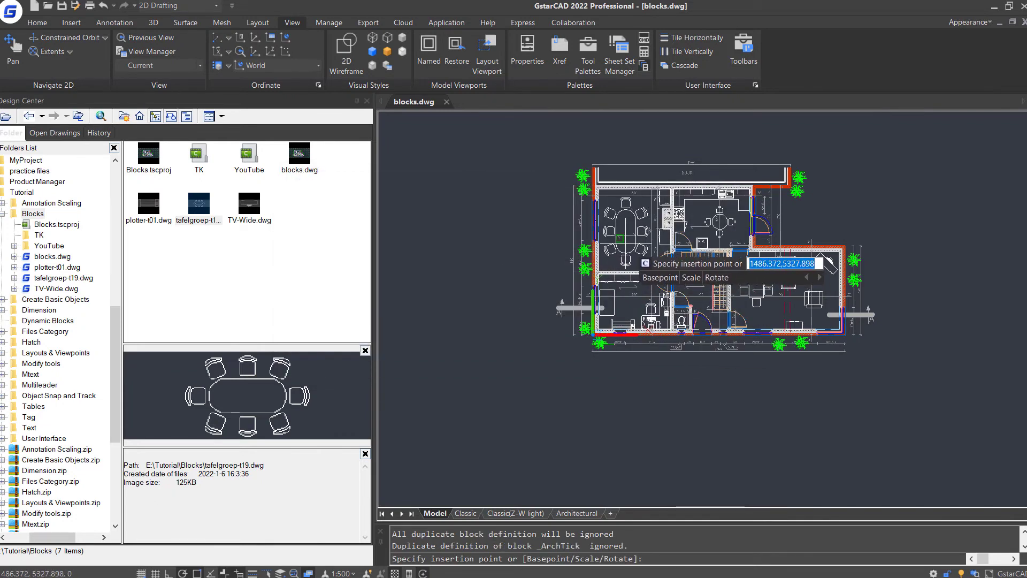
{"action": "left_click", "coordinate": [621, 238]}
{"action": "left_click", "coordinate": [366, 105]}
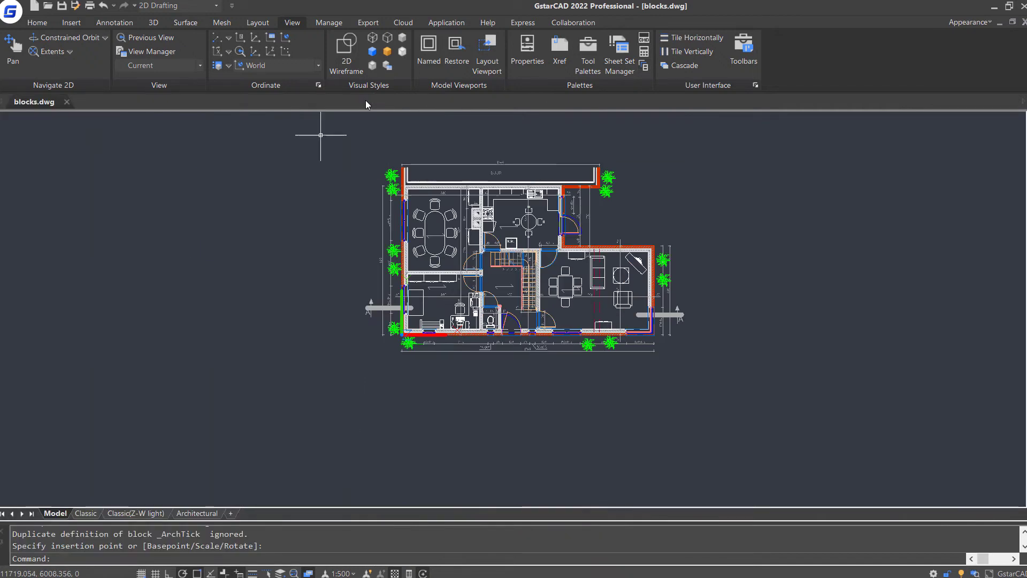
Move the inserted dining table block in the upper-left room to Layer1 and clear the selection.
{"action": "scroll", "coordinate": [524, 188], "scroll_direction": "up", "scroll_amount": 3}
{"action": "left_click", "coordinate": [333, 273]}
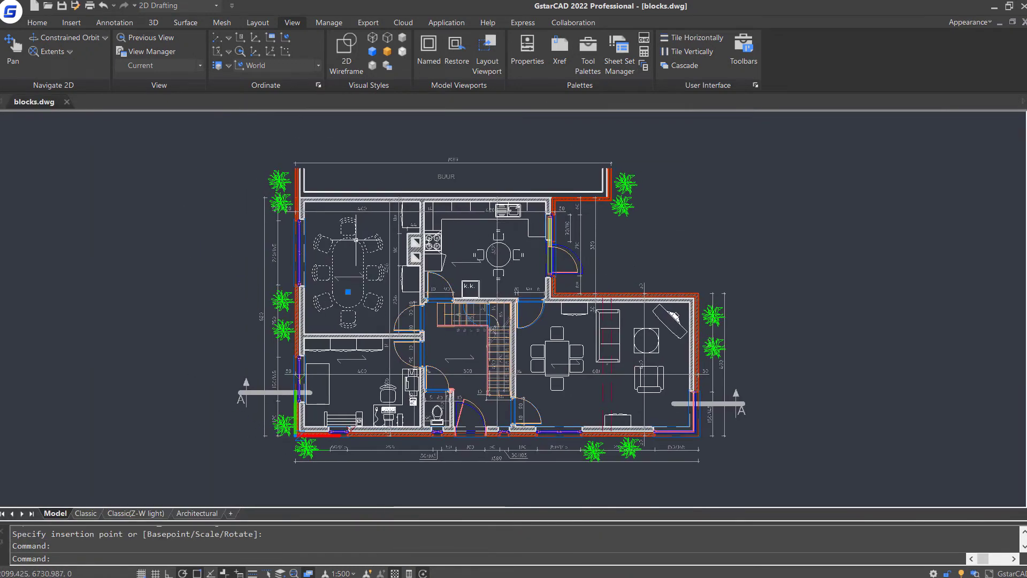
{"action": "left_click", "coordinate": [37, 22]}
{"action": "left_click", "coordinate": [464, 66]}
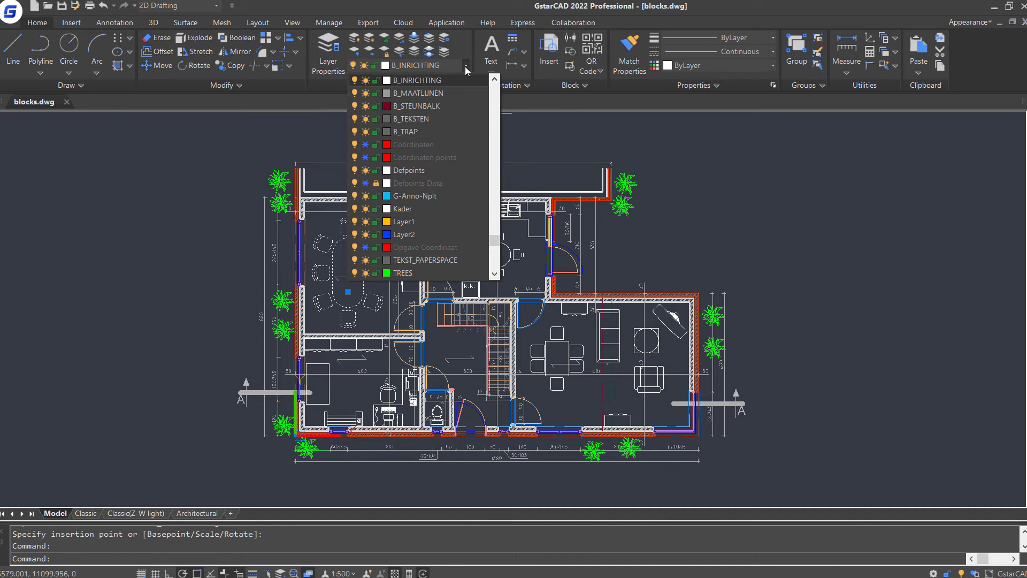
{"action": "left_click", "coordinate": [433, 224]}
{"action": "key", "text": "Escape"}
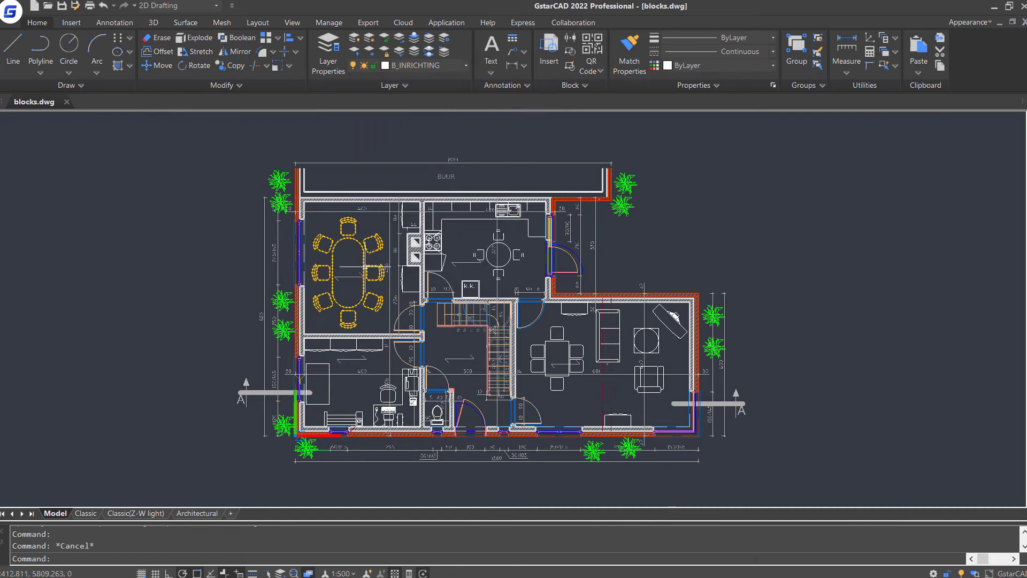
Use CHANGEBASE in move Base point mode to relocate the dining table block's base point inside the tabletop's upper half, and select the block.
{"action": "left_click", "coordinate": [350, 266]}
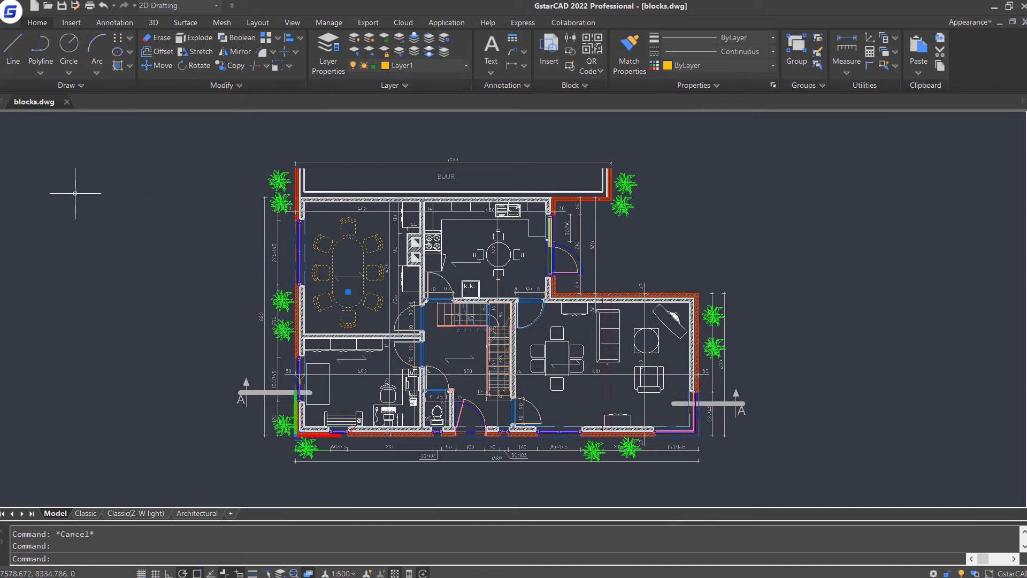
{"action": "type", "text": "changebase"}
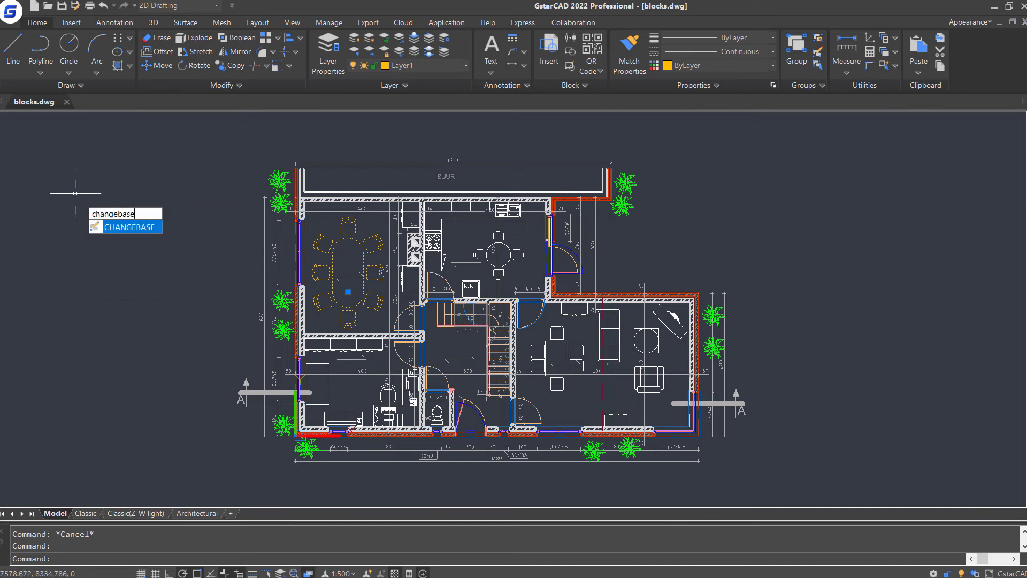
{"action": "key", "text": "Return"}
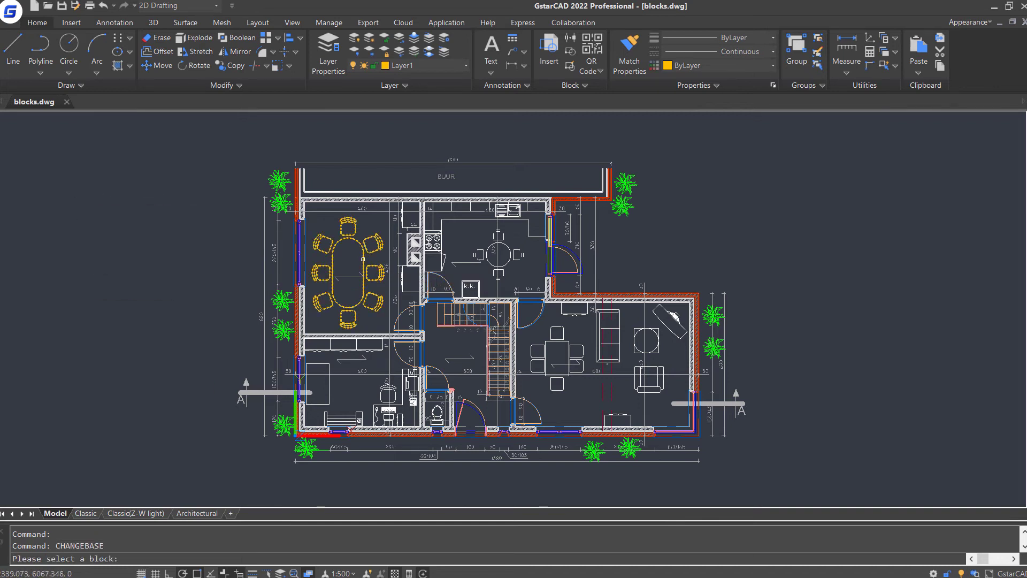
{"action": "left_click", "coordinate": [369, 267]}
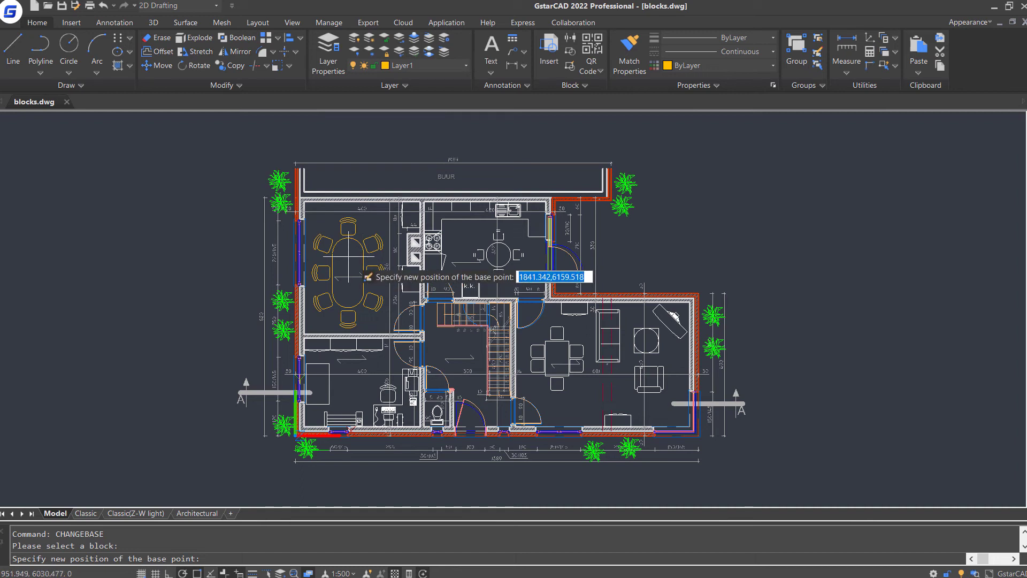
{"action": "left_click", "coordinate": [348, 276]}
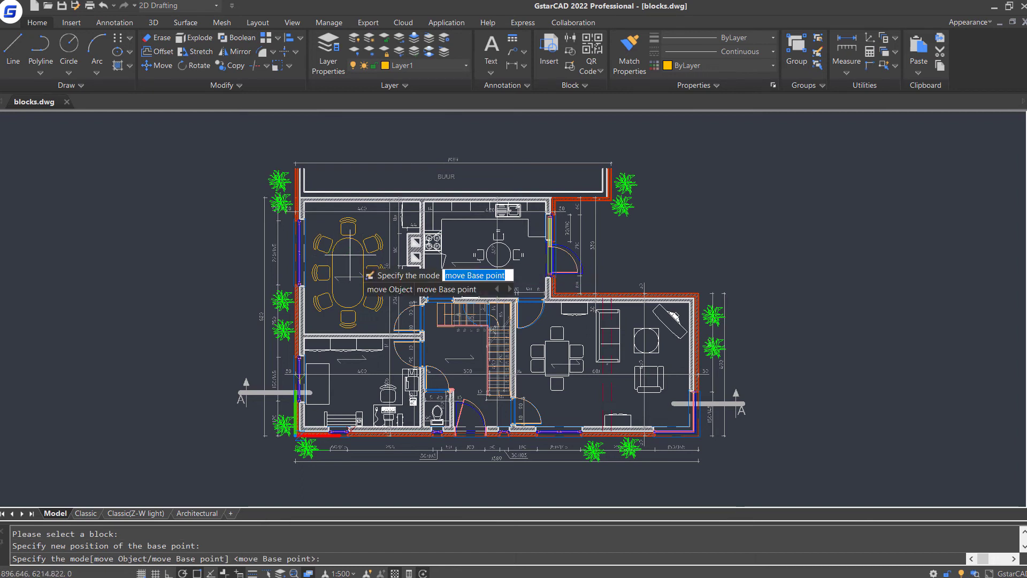
{"action": "left_click", "coordinate": [178, 249]}
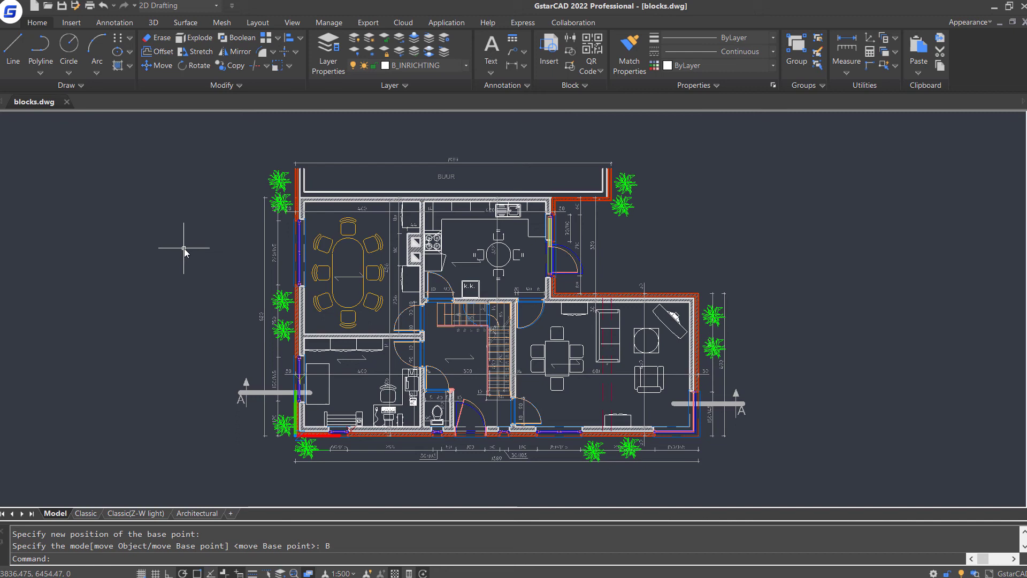
{"action": "left_click", "coordinate": [342, 265]}
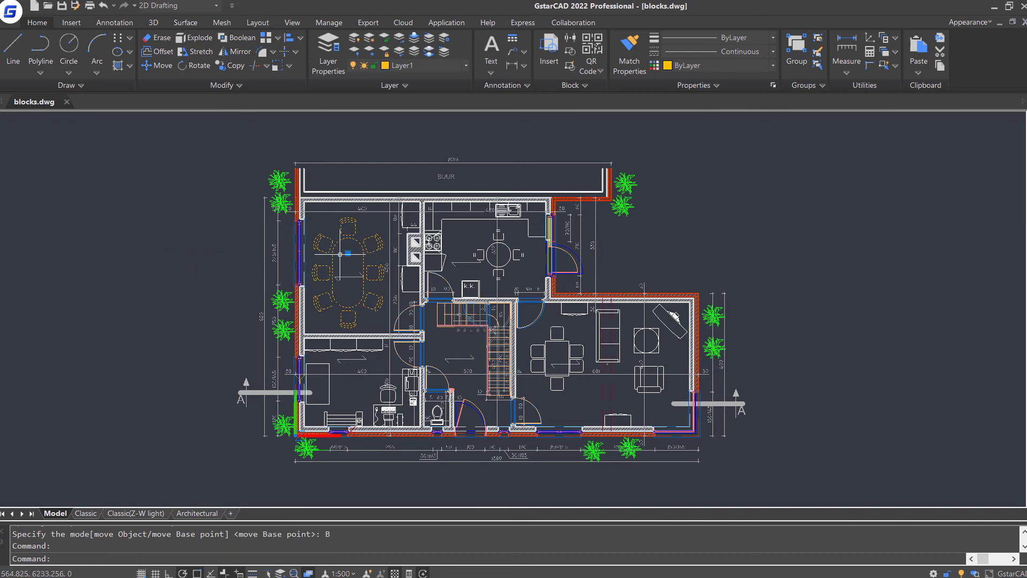